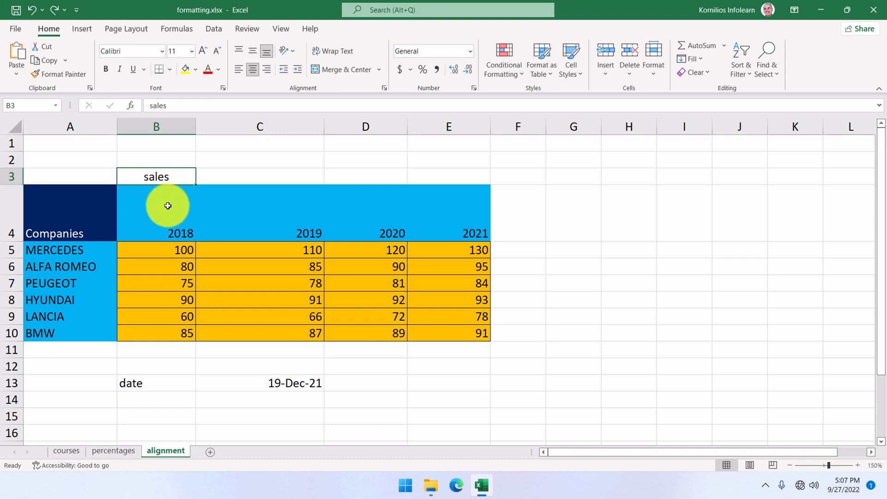
Step: Merge cells B3:E3 through the Format Cells alignment settings, with horizontal text alignment set to Center
left_click(168, 177)
left_click_drag(198, 178, 421, 173)
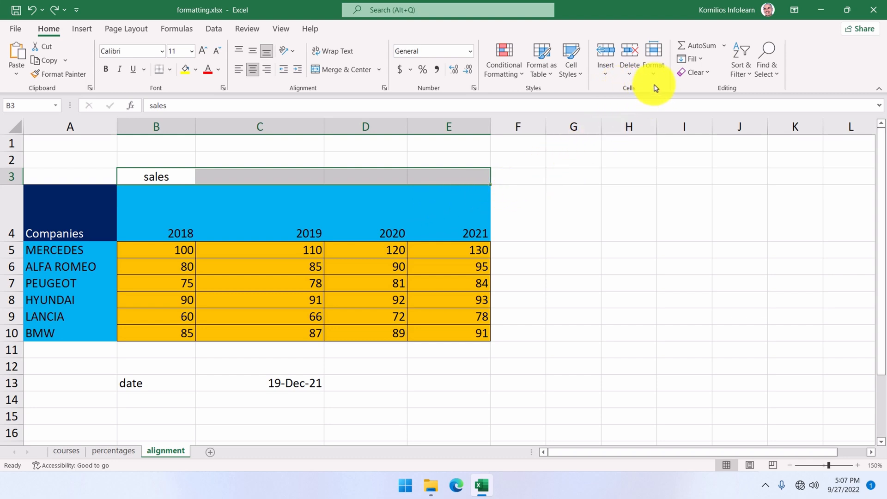
left_click(656, 69)
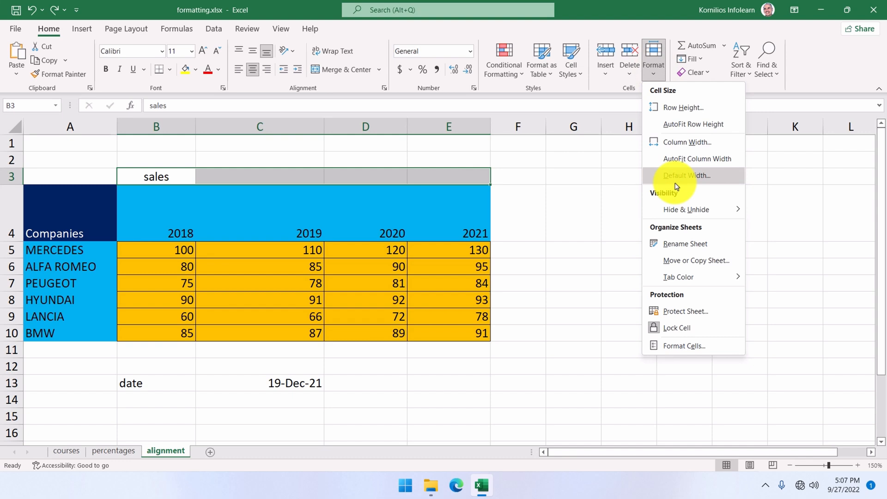
left_click(686, 347)
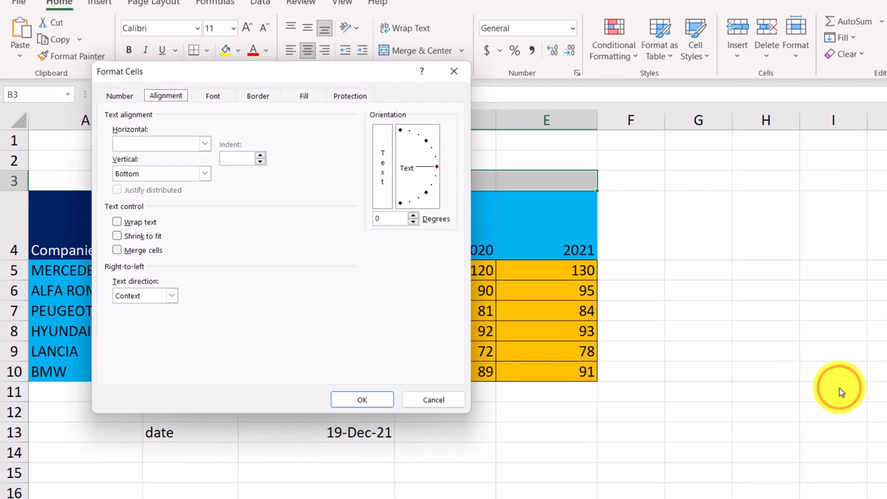
left_click(207, 82)
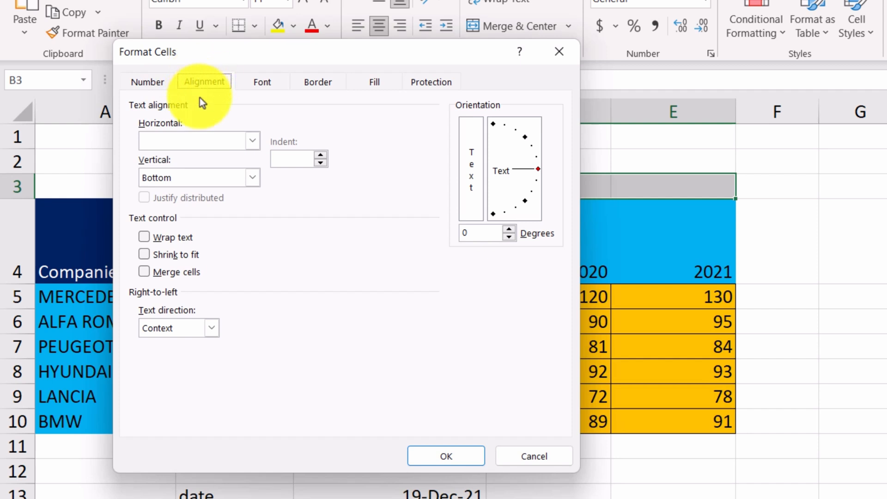
left_click(146, 273)
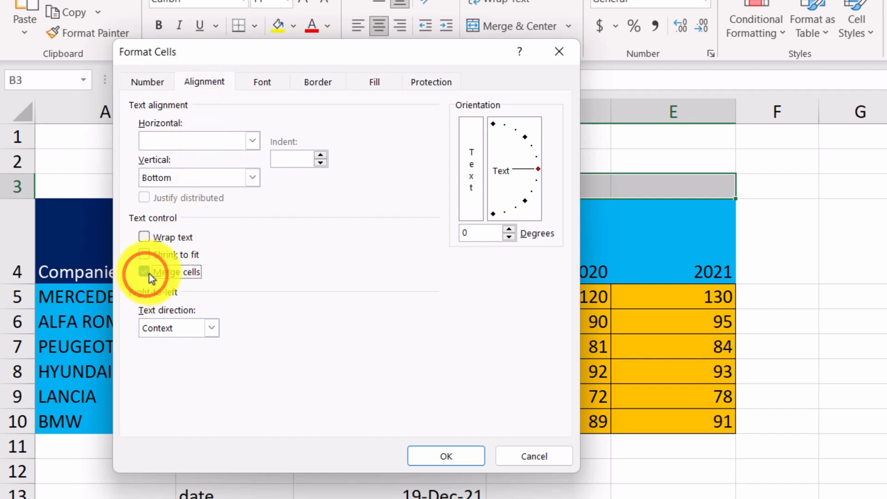
left_click(249, 140)
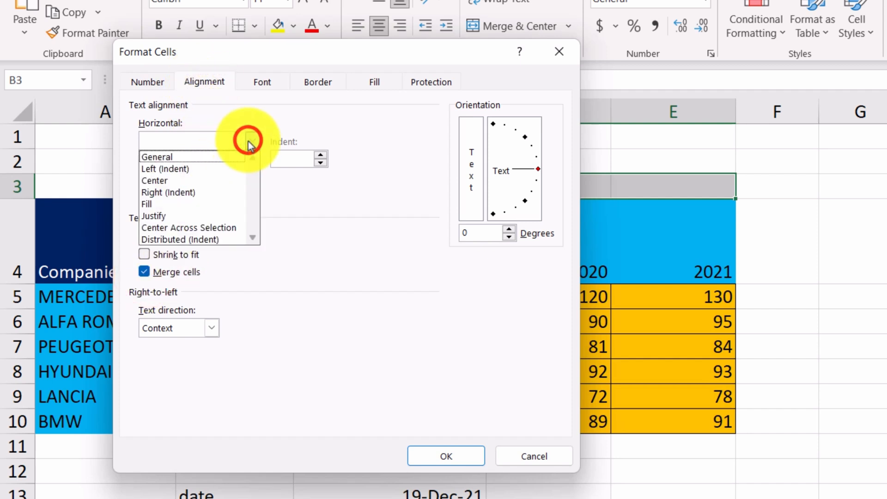
left_click(164, 181)
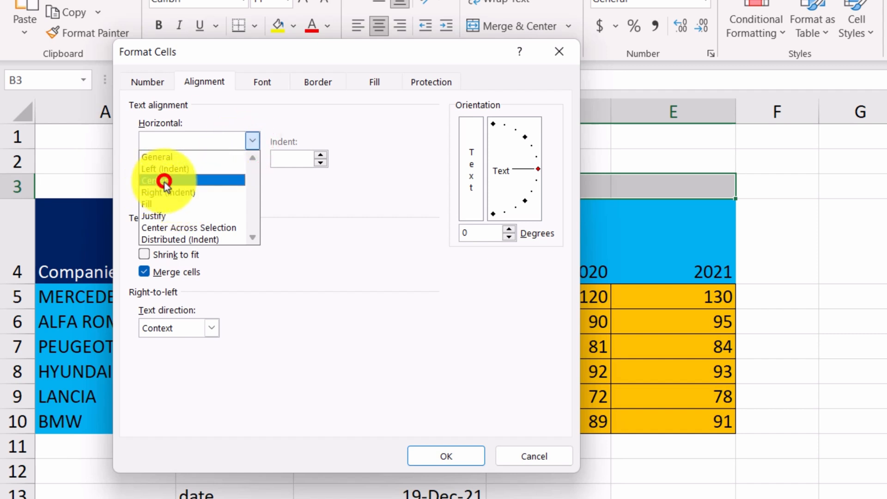
left_click(448, 456)
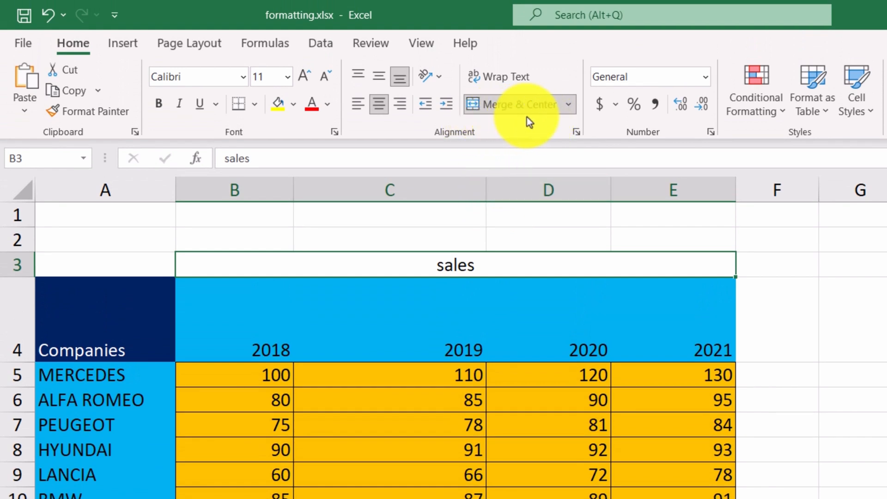
Step: Undo the merge of B3:E3 and combine the same cells using the Merge & Center command
left_click(49, 20)
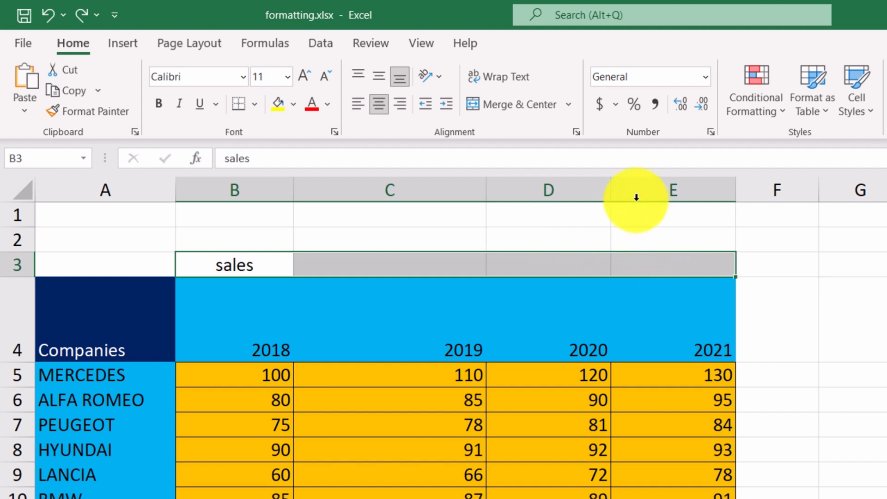
left_click(514, 101)
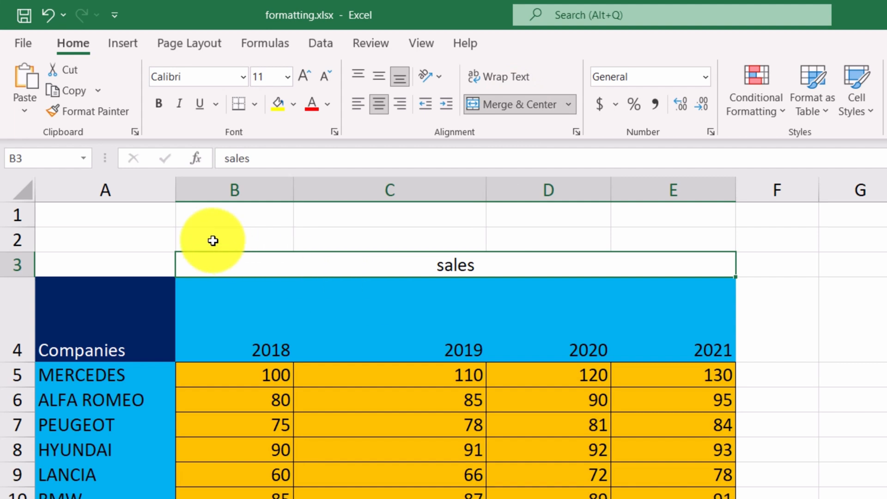
Step: View the alignment settings of cell A1 in the Format Cells dialog and close it without changes
left_click(119, 215)
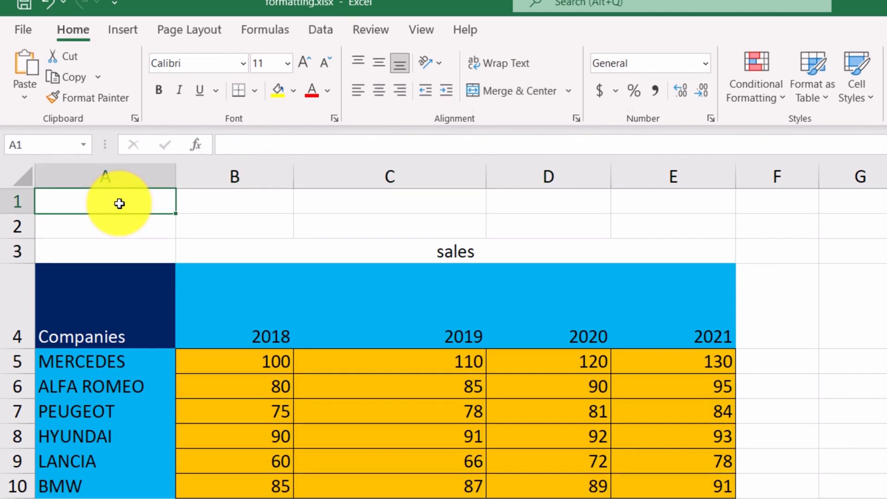
right_click(119, 204)
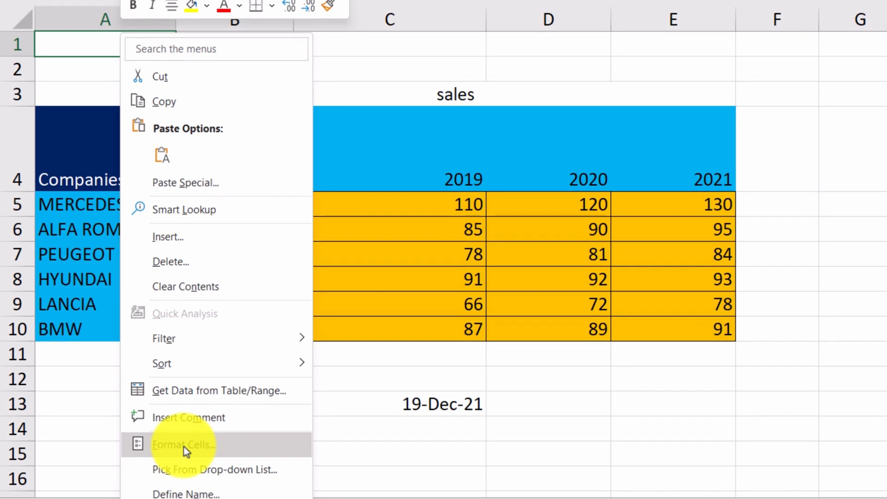
left_click(184, 446)
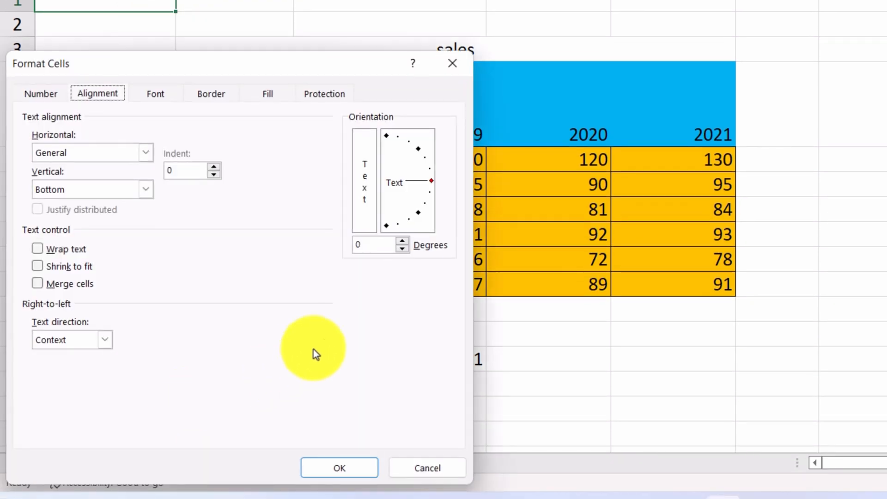
left_click(428, 468)
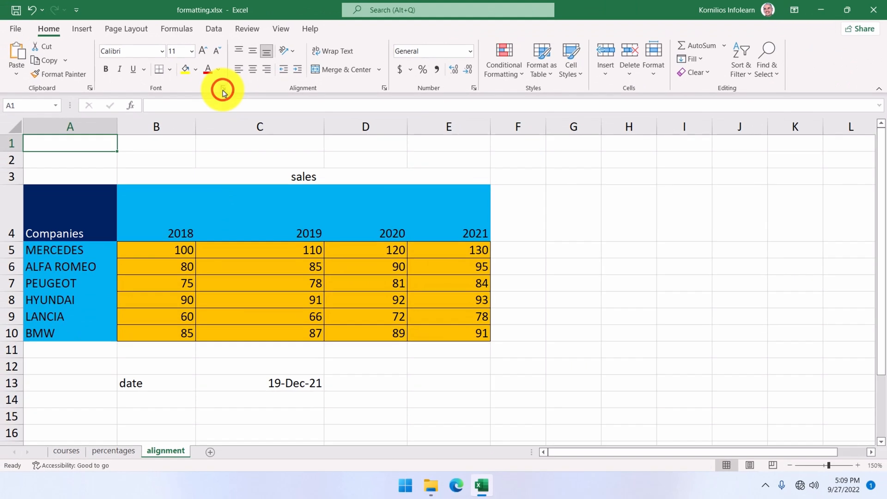
Step: View the Font, Alignment and Number settings of cell A1 one after another, dismissing Format Cells each time
left_click(279, 128)
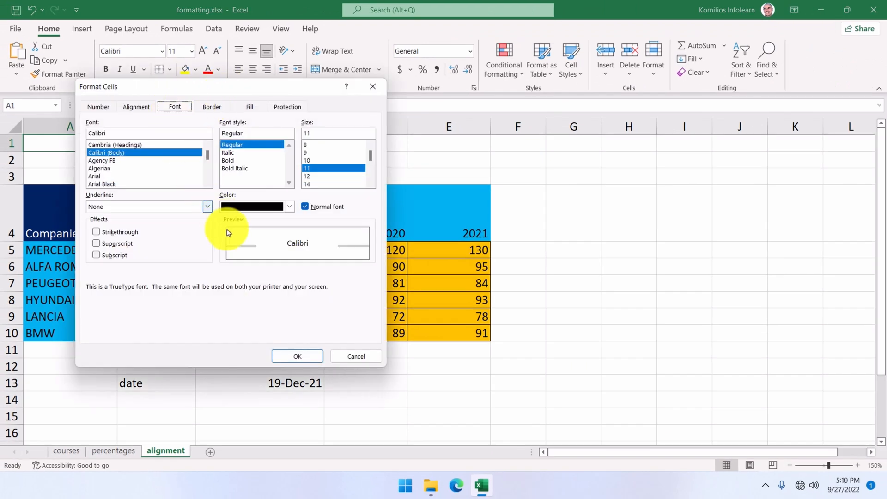
left_click(346, 356)
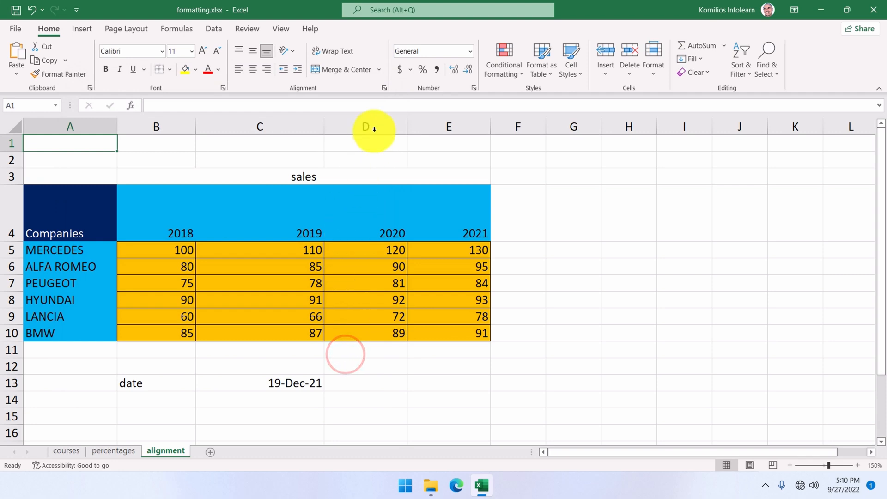
left_click(384, 87)
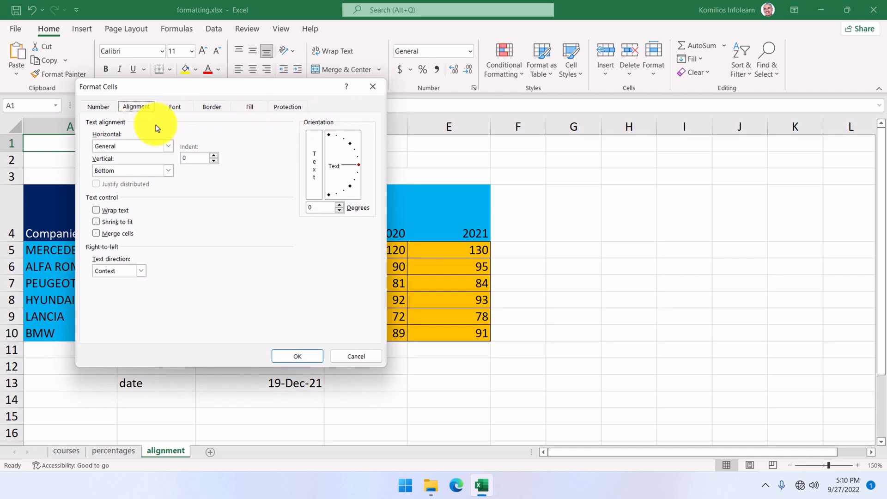
left_click(359, 363)
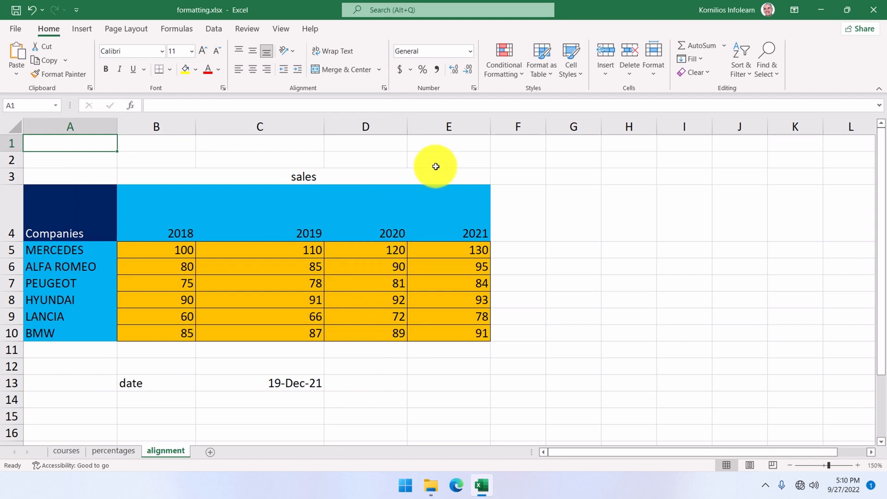
left_click(474, 89)
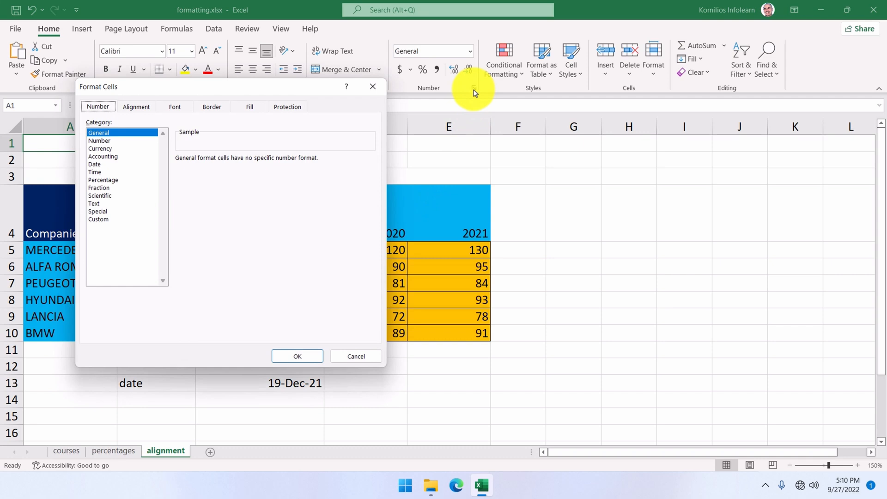
left_click(308, 359)
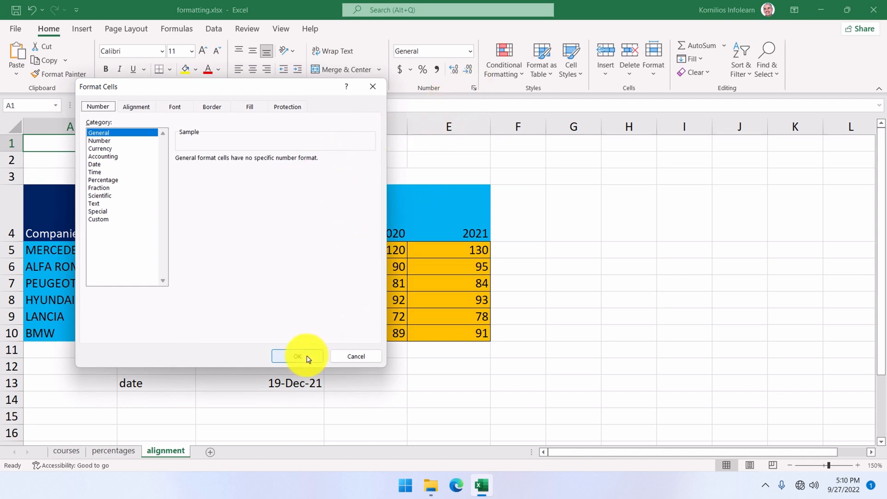
left_click(344, 358)
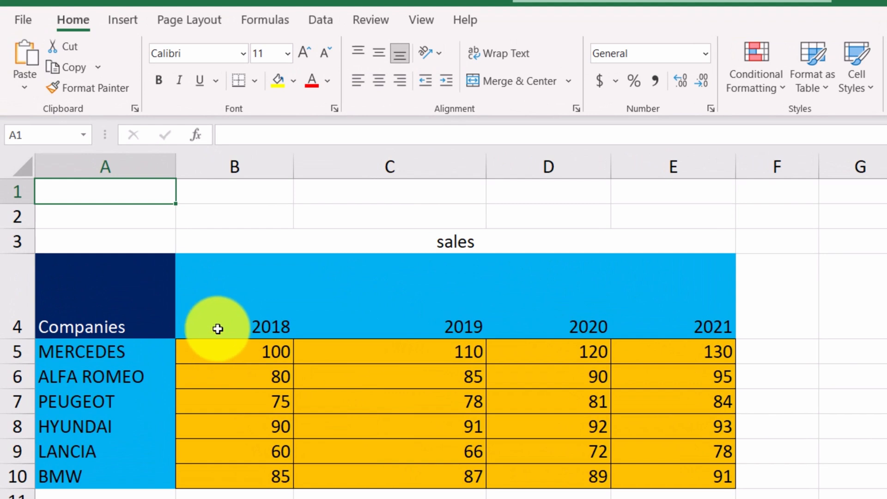
Step: Align the 2018 header in cell B4 to Left (Indent) horizontally and Top vertically using Format Cells
left_click(218, 329)
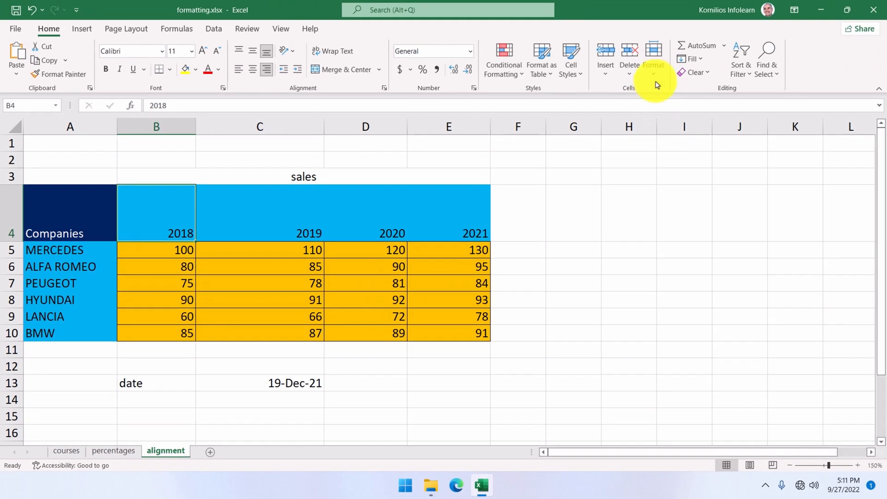
left_click(655, 71)
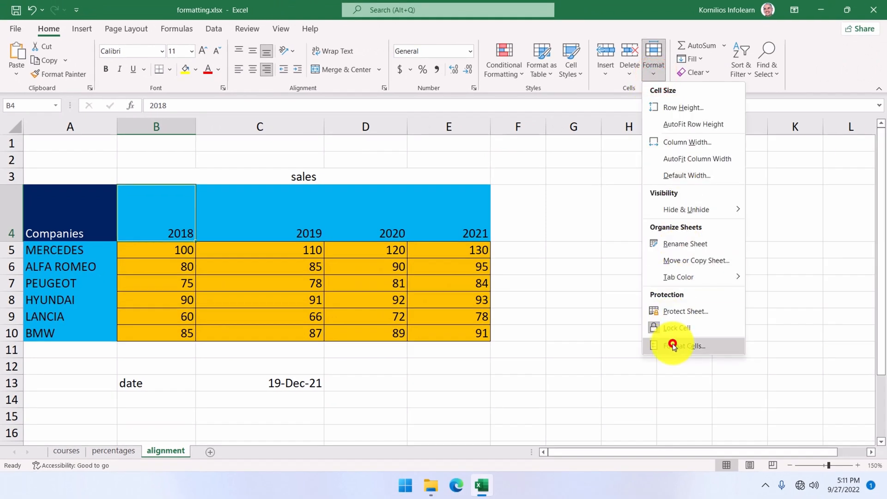
left_click(673, 346)
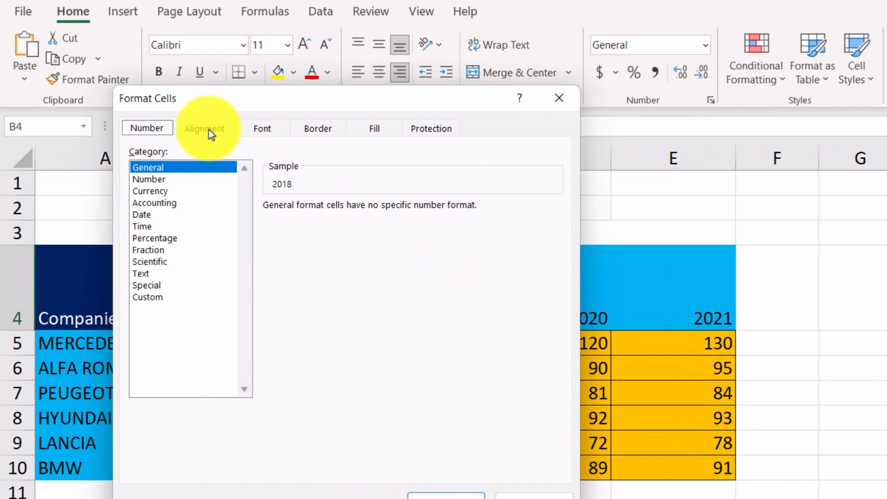
left_click(176, 120)
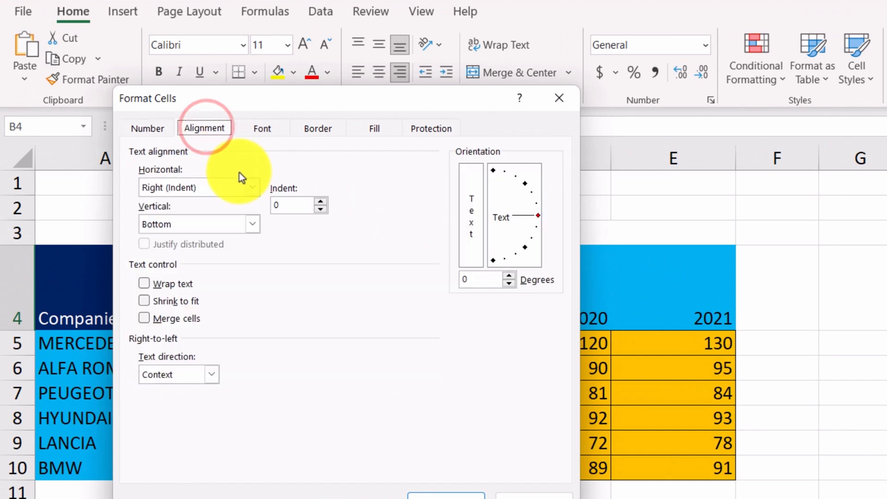
left_click(252, 187)
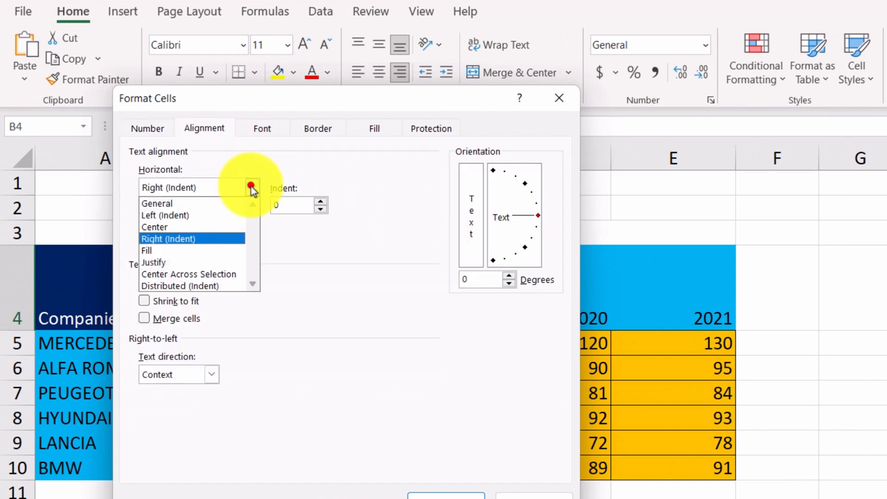
left_click(201, 217)
left_click(197, 225)
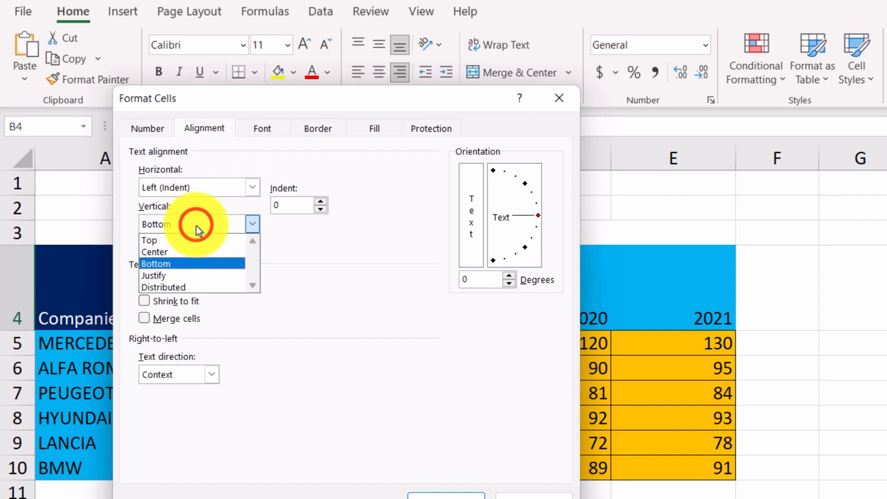
left_click(186, 240)
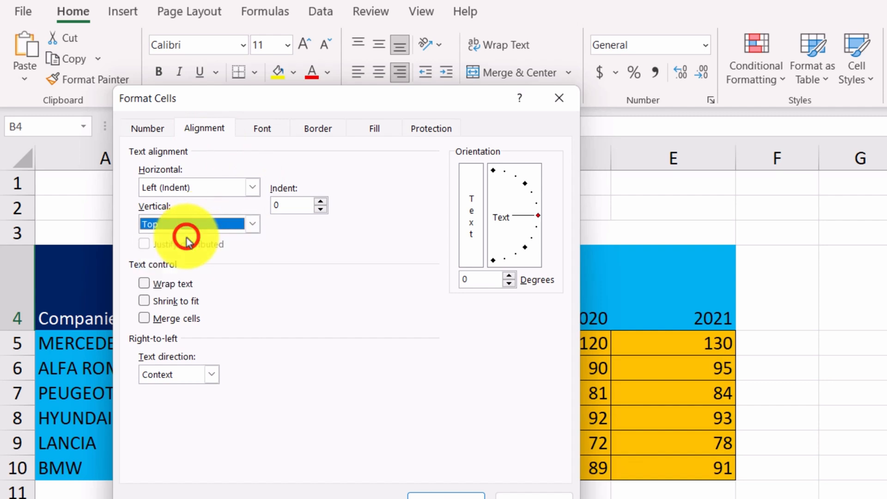
left_click(426, 495)
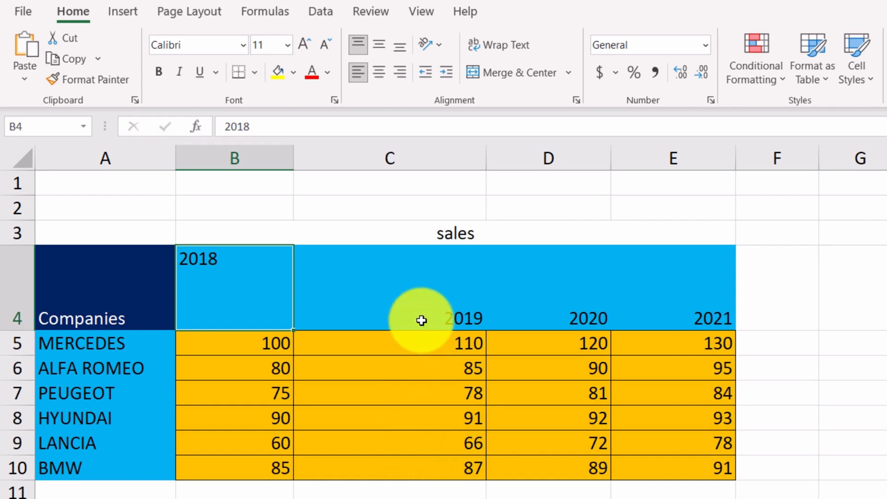
Step: Set both the horizontal and vertical alignment of the 2019 header in cell C4 to Center using Format Cells
left_click(413, 303)
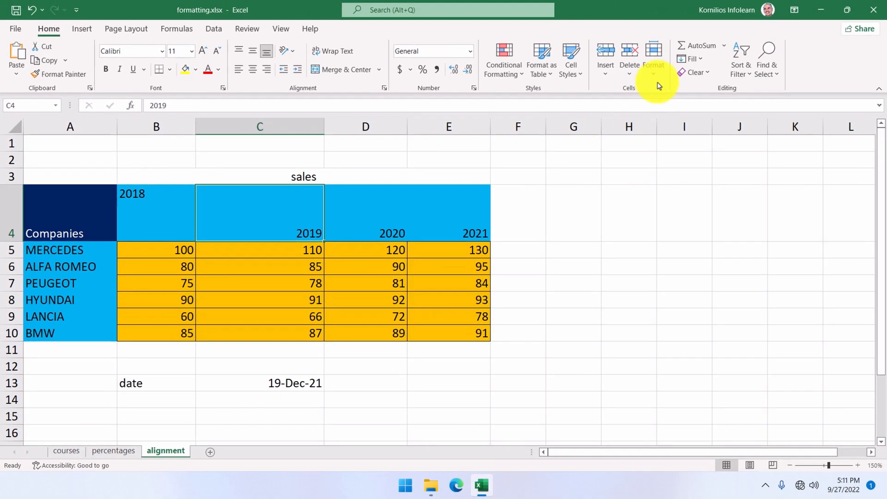
left_click(655, 74)
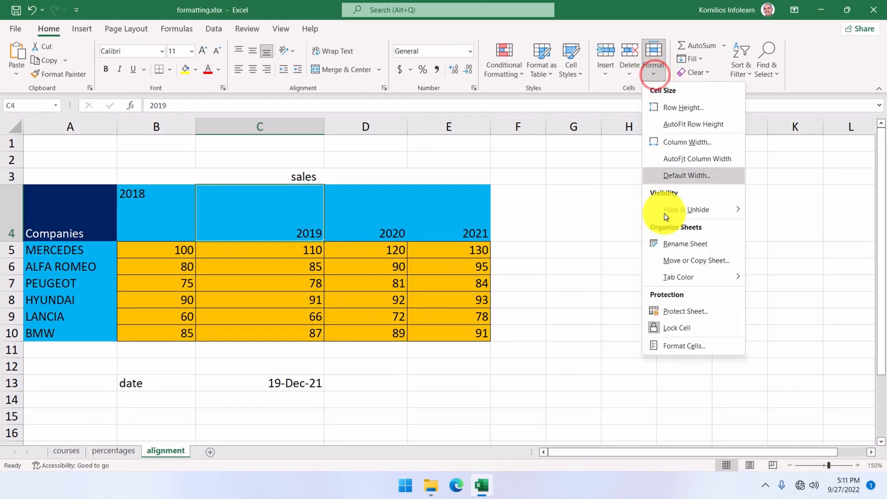
left_click(683, 347)
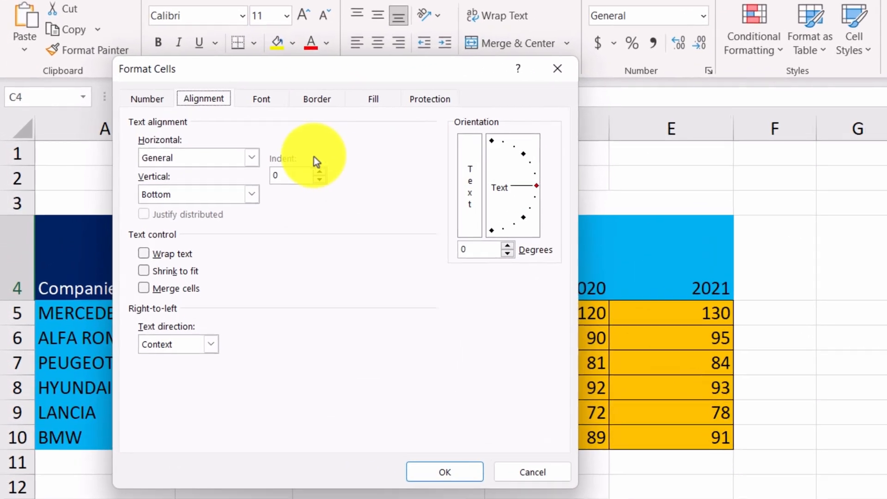
left_click(166, 143)
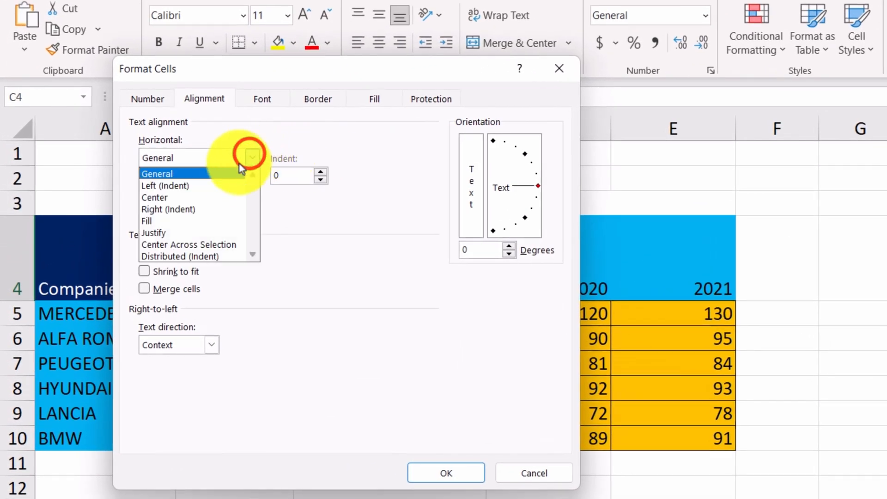
left_click(214, 197)
left_click(216, 197)
left_click(196, 222)
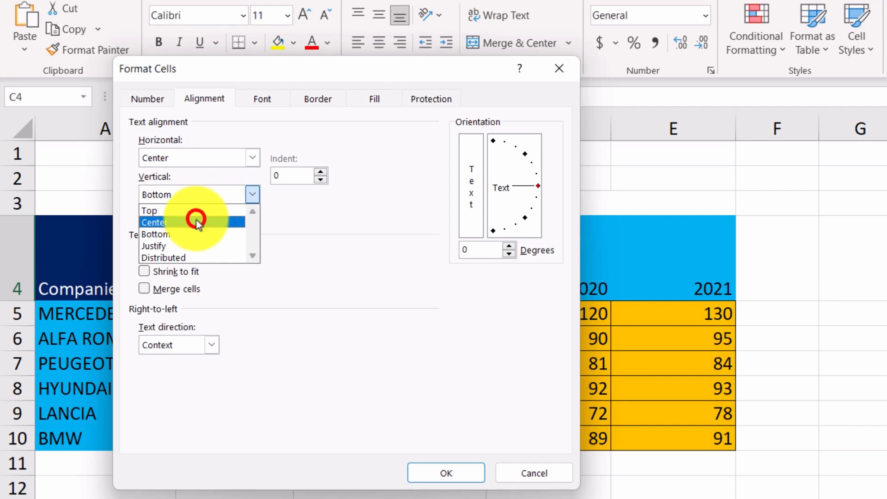
left_click(436, 471)
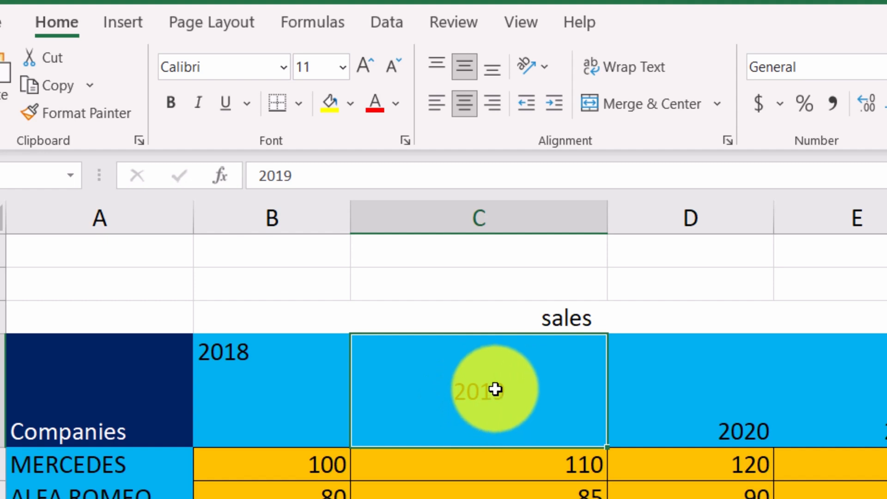
Step: Align the 2019 header in cell C4 to the left horizontally and to the bottom vertically
left_click(436, 94)
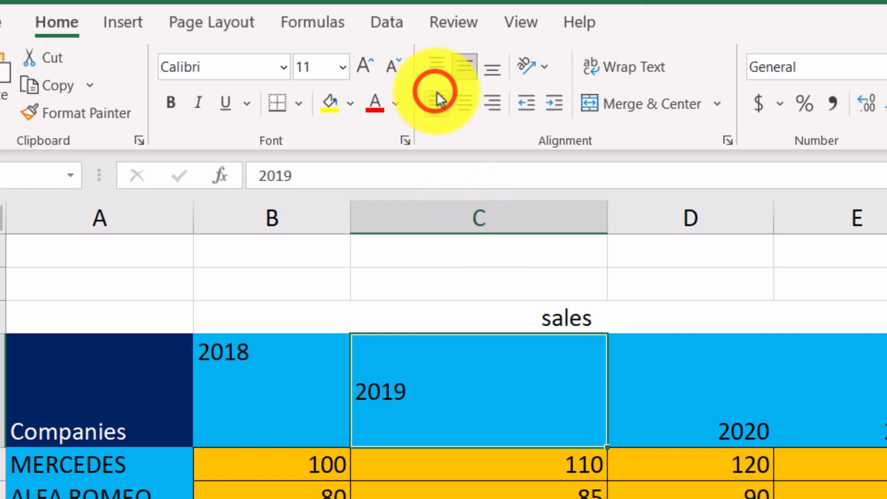
left_click(486, 71)
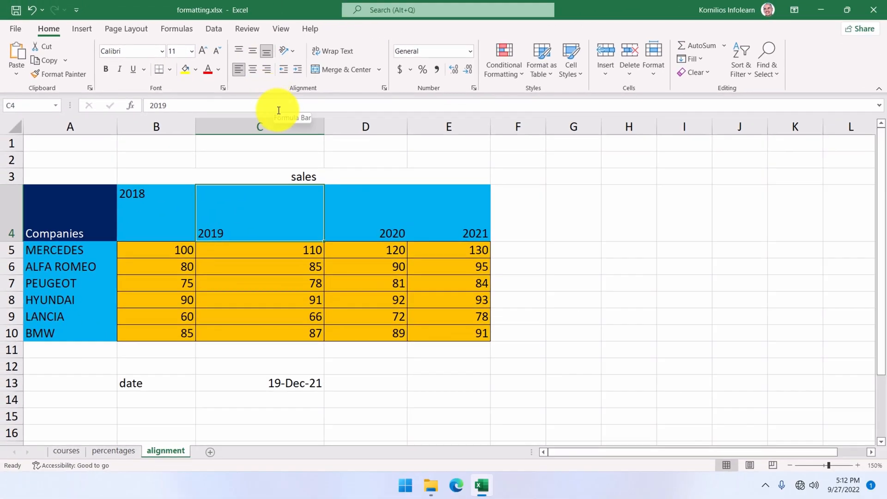
Step: In Format Cells, tilt the text orientation of the 2020 header in cell D4 to 45 degrees and adjust it by single degrees
left_click(376, 227)
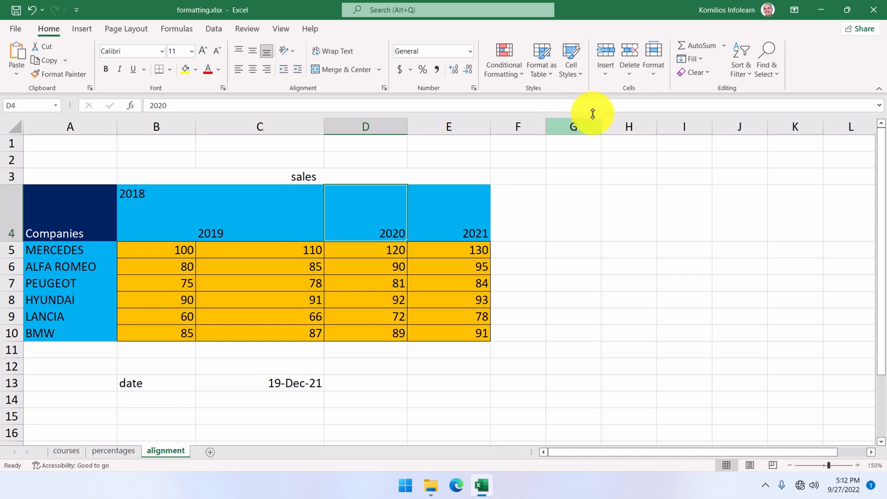
left_click(656, 71)
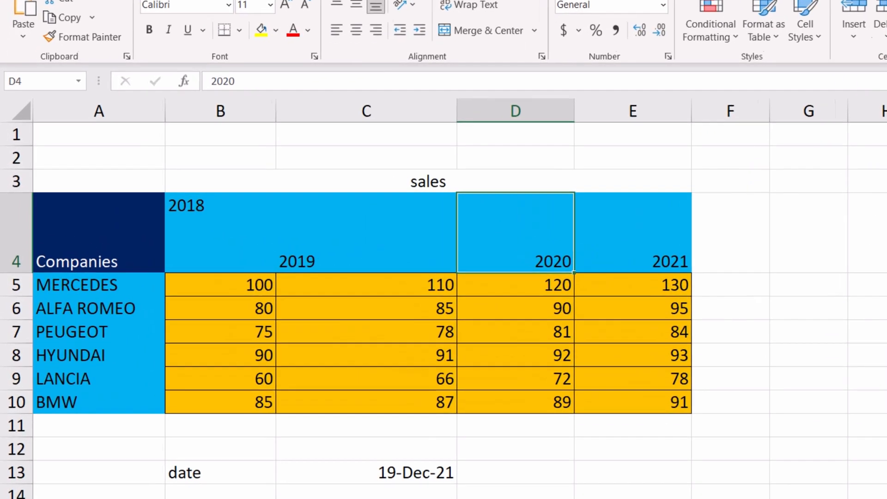
left_click(886, 356)
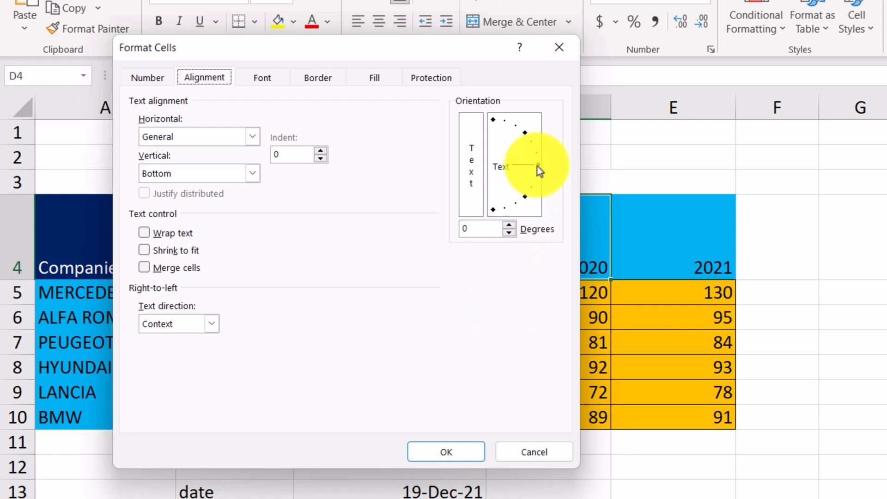
mouse_move(537, 167)
left_mouse_down()
mouse_move(531, 149)
mouse_move(528, 184)
mouse_move(534, 156)
mouse_move(524, 134)
left_mouse_up()
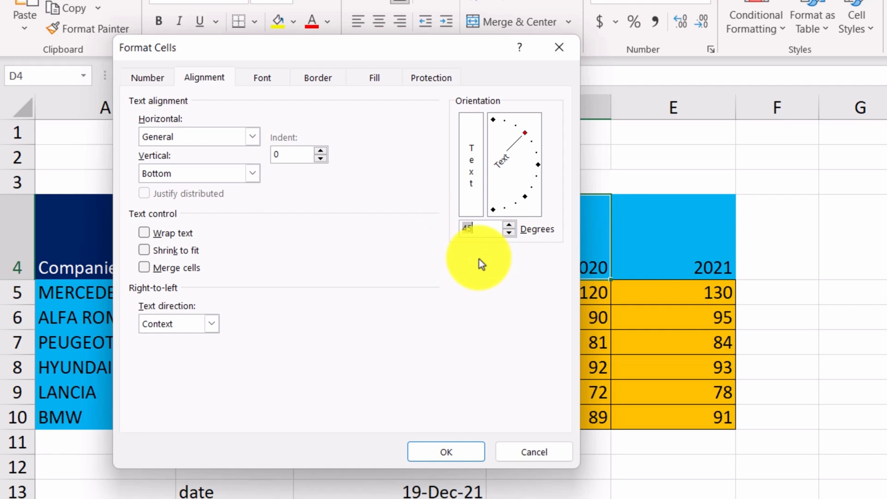
left_click(509, 236)
left_click(509, 237)
left_click(508, 225)
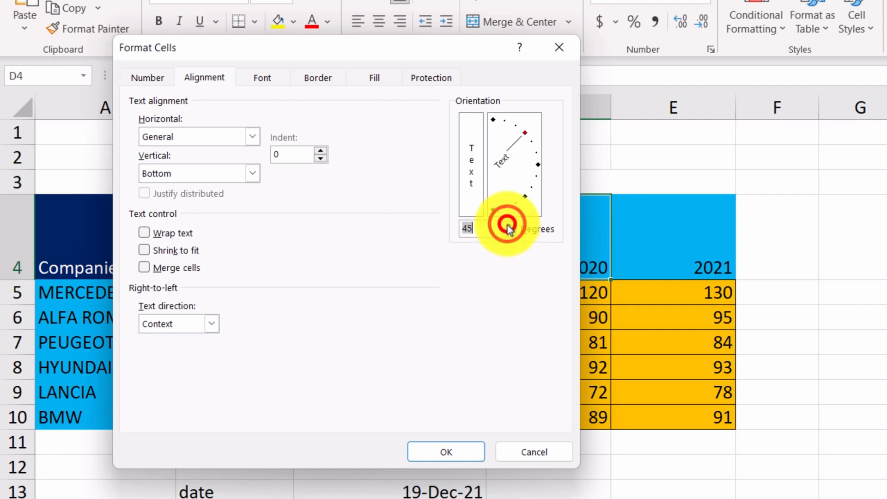
left_click(509, 233)
Step: Set the text orientation of the 2020 header to -38 degrees and apply it
left_click_drag(488, 228, 478, 229)
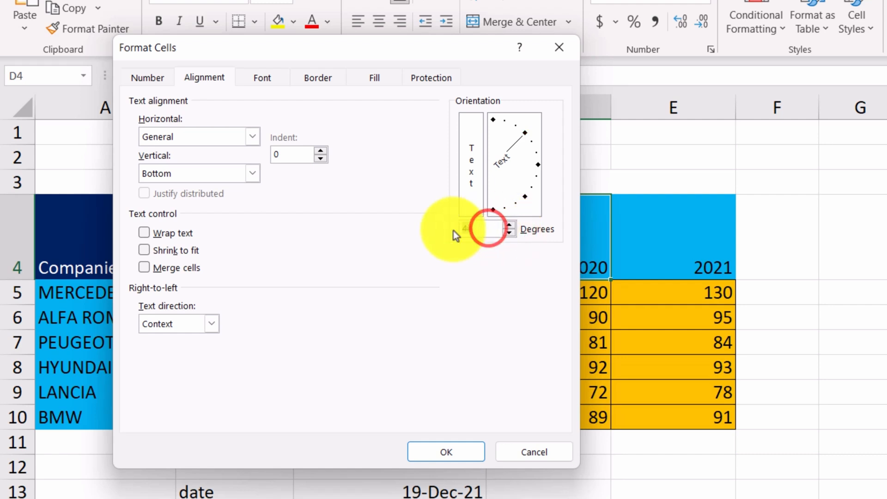
type("-3")
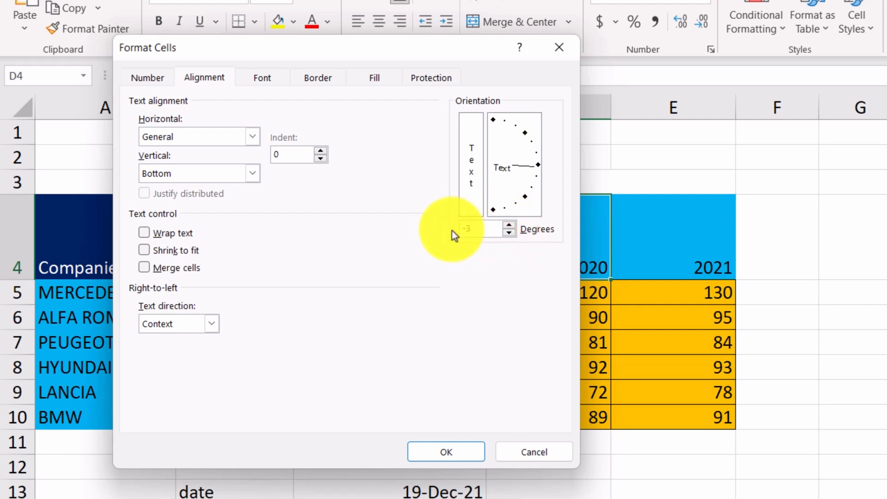
type("8")
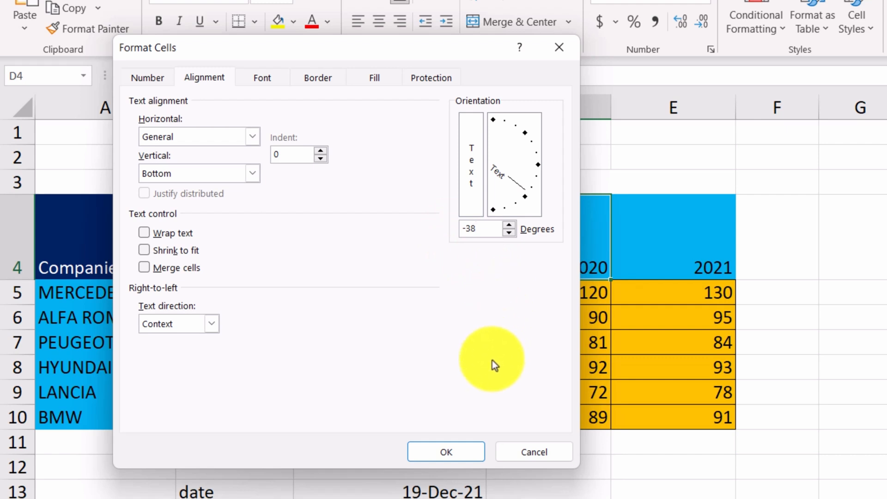
left_click(453, 451)
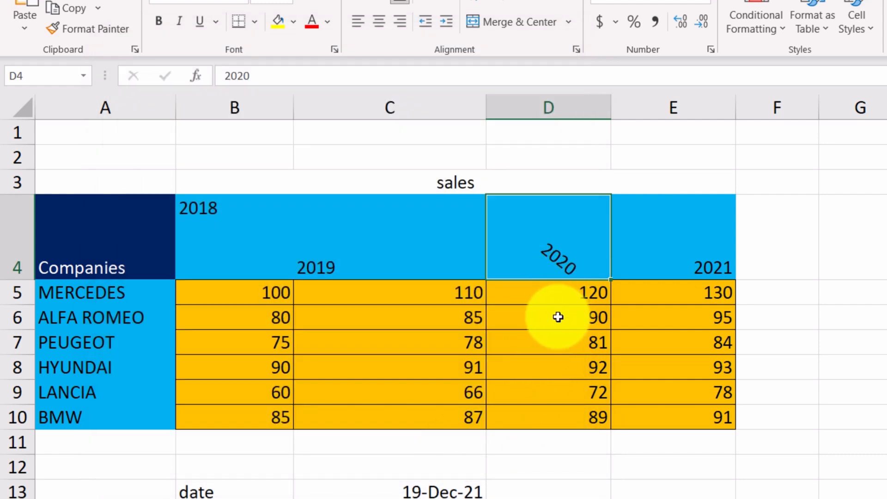
Step: Stack the 2021 header in cell E4 as vertical text using Format Cells and heighten row 4 to fit the whole year
left_click(699, 269)
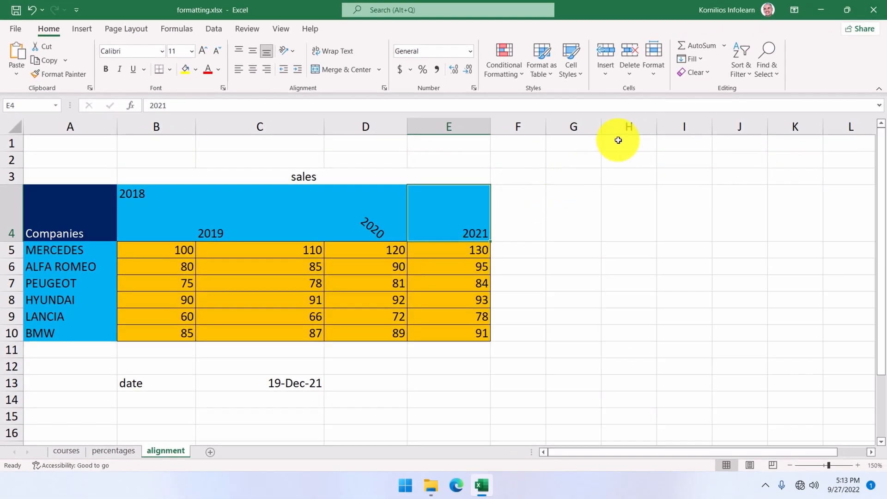
left_click(653, 69)
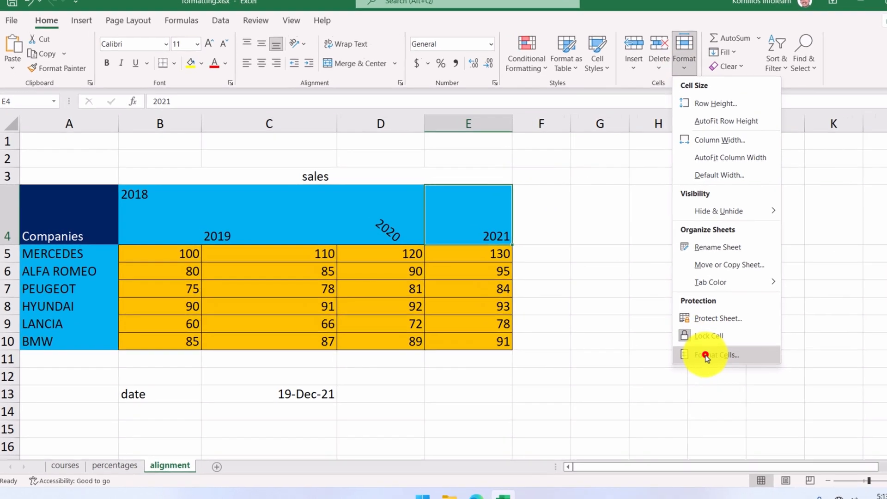
left_click(689, 347)
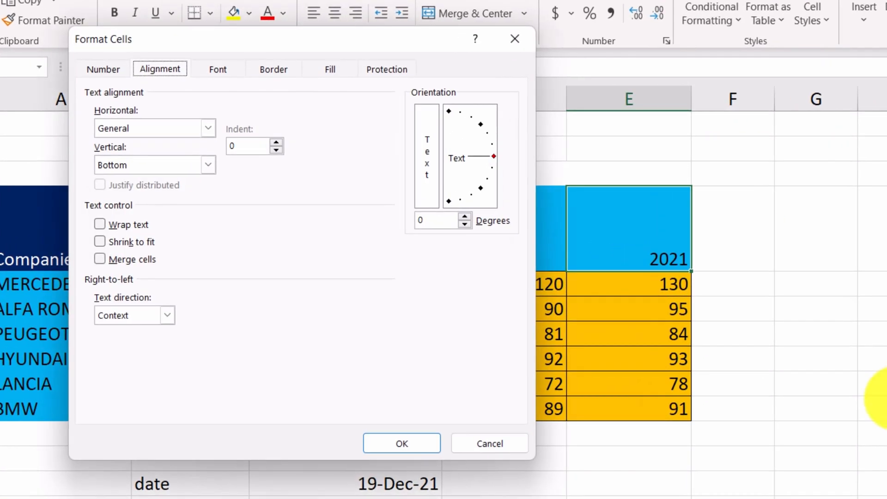
left_click(425, 173)
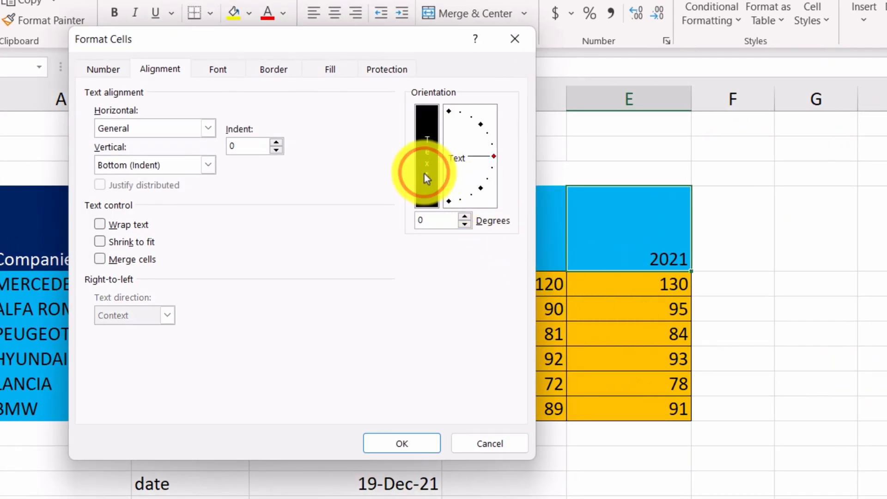
left_click(404, 443)
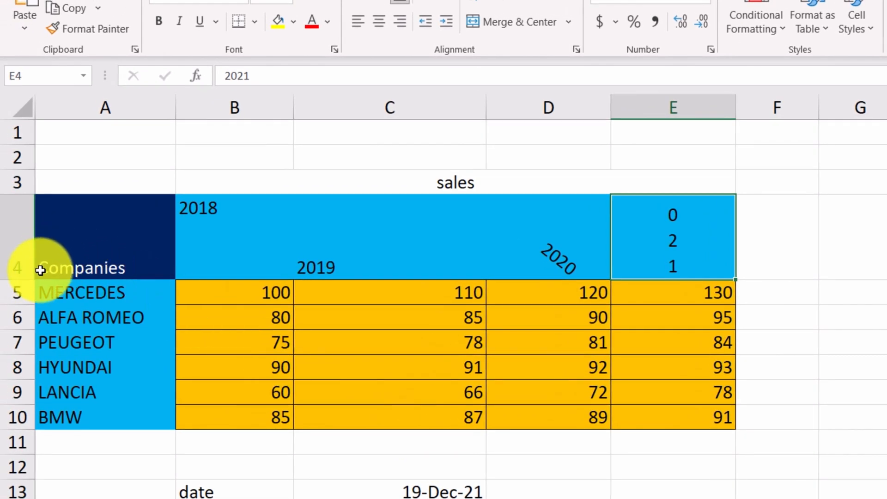
left_click_drag(20, 279, 15, 331)
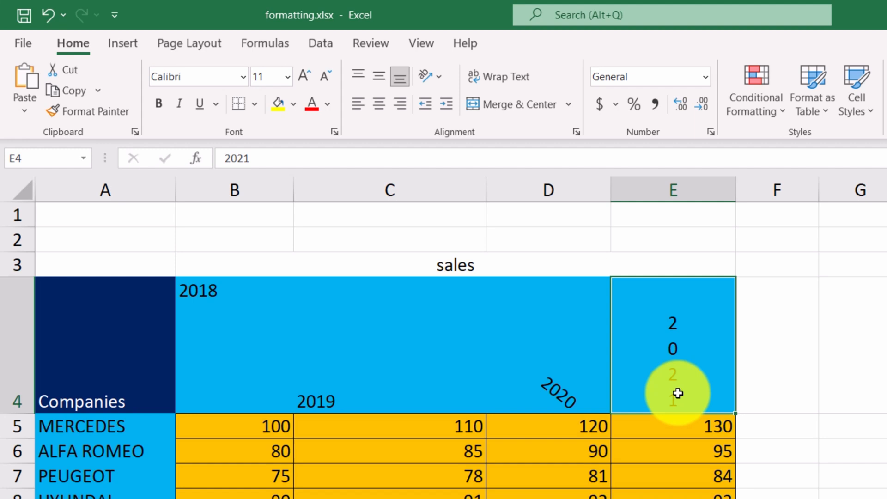
Step: View the orientation options and Format Cell Alignment settings of the 2020 header in cell D4, closing the dialog without changes
left_click(560, 370)
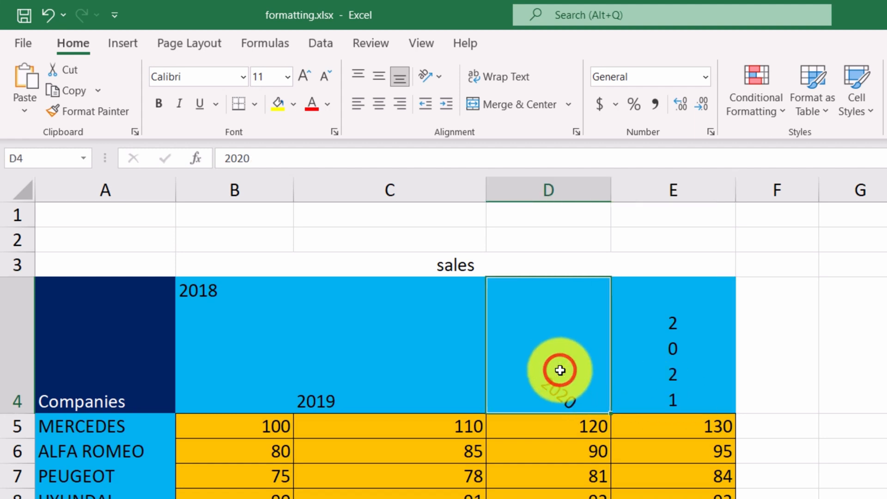
left_click(440, 82)
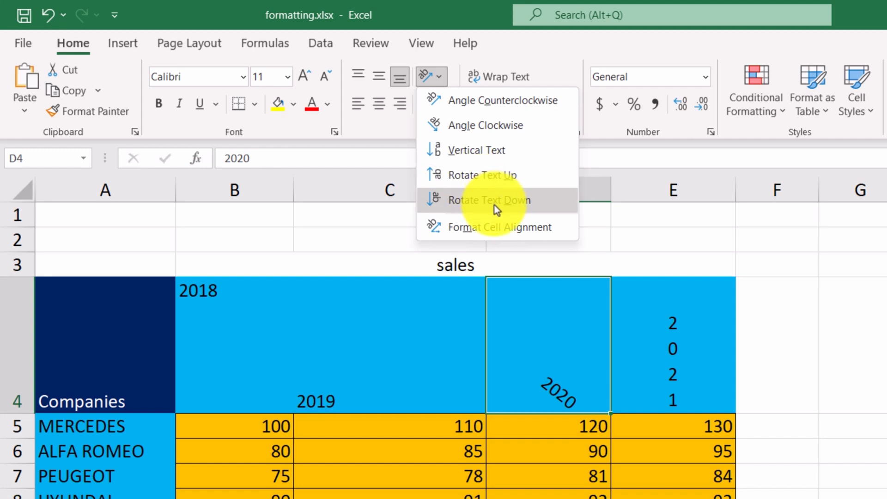
left_click(492, 227)
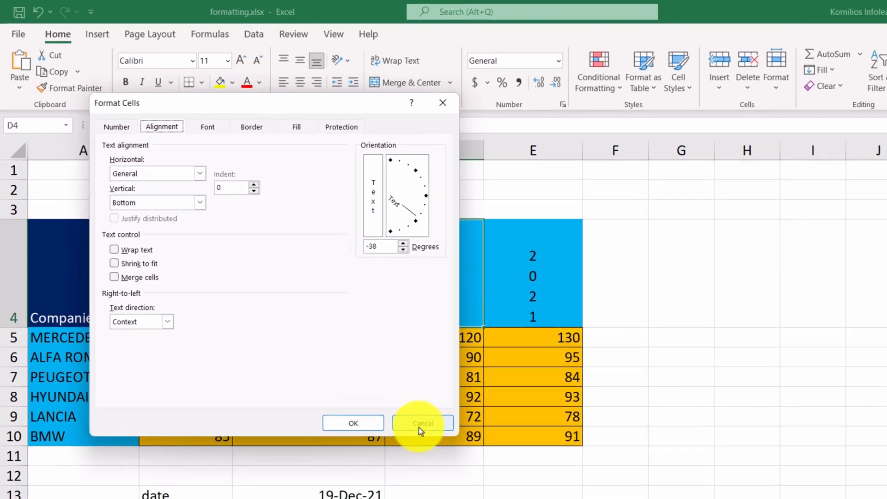
left_click(354, 358)
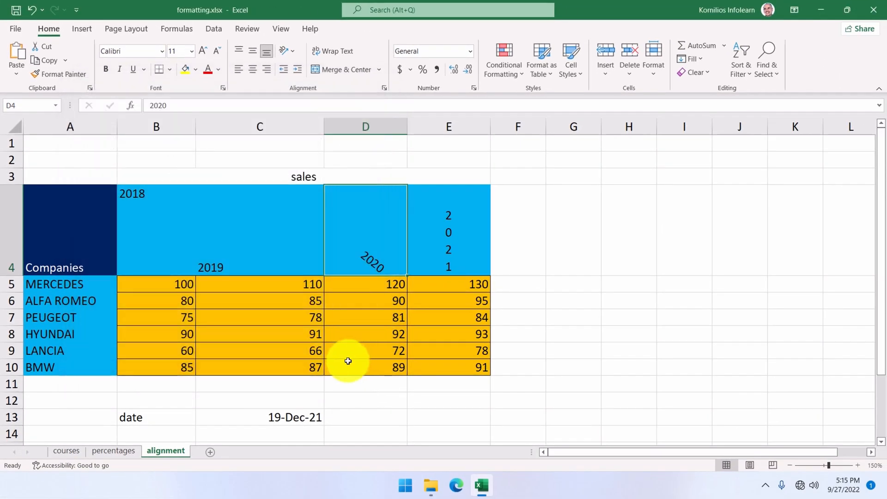
Step: On the courses sheet, turn on Wrap text for the "price per hour" header in cell D5 using Format Cells
left_click(65, 452)
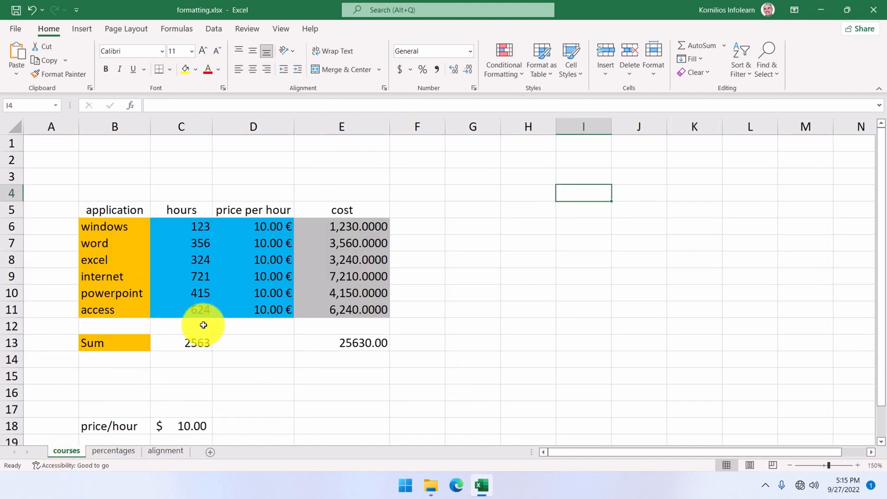
left_click(256, 212)
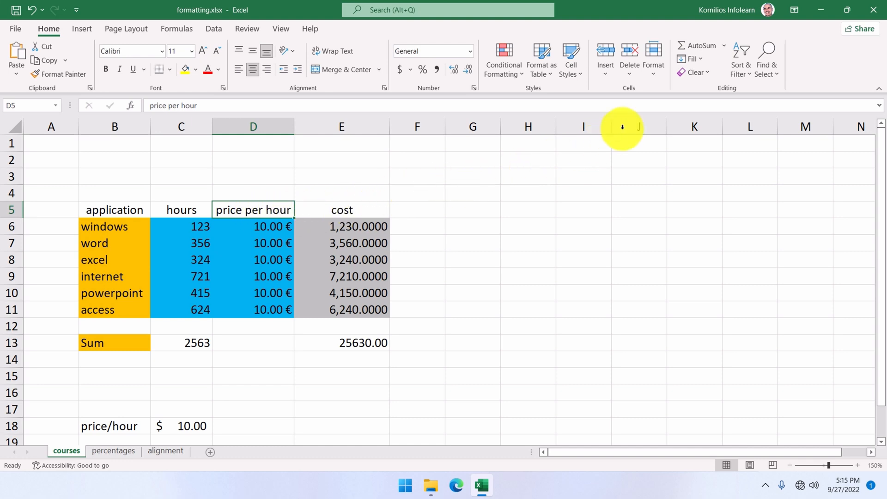
left_click(657, 83)
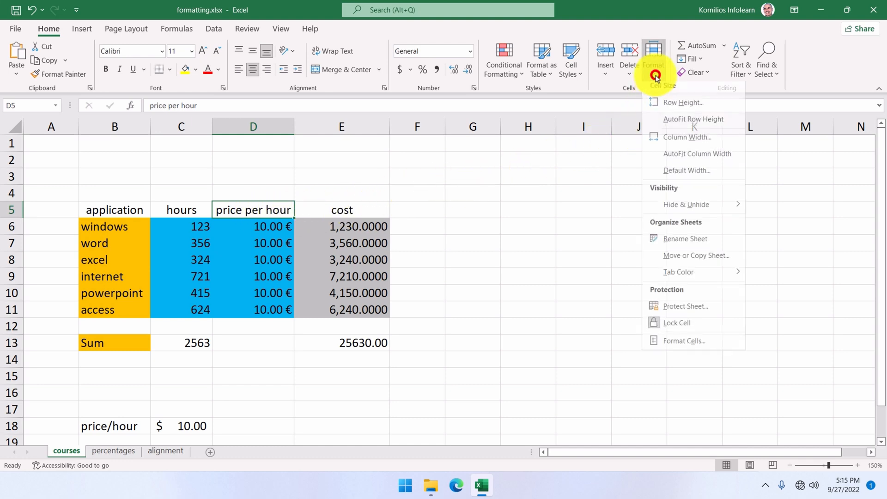
left_click(682, 347)
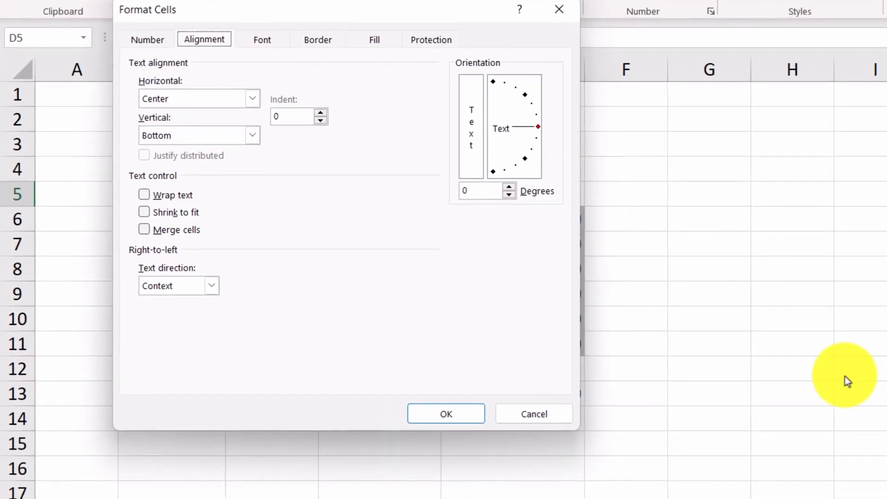
left_click(141, 195)
left_click(437, 414)
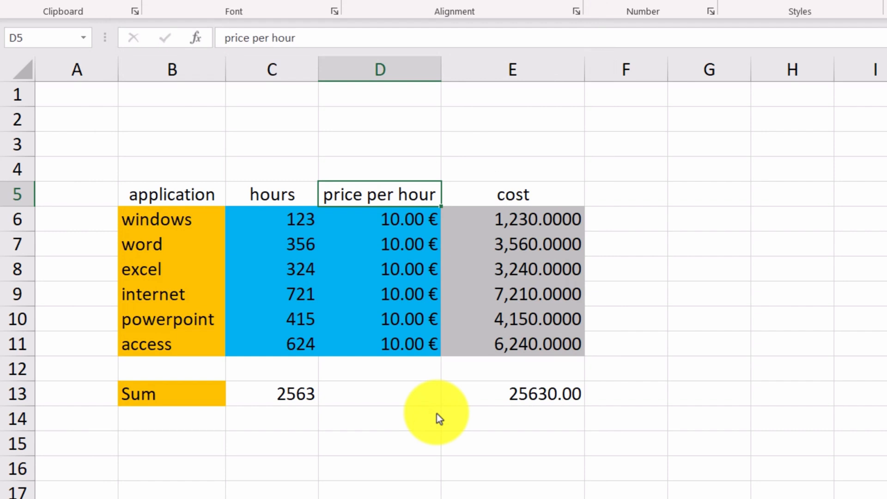
Step: Narrow column D and heighten row 5 to fit the header on three lines, and switch its text wrapping off and on again
left_click_drag(439, 74, 377, 92)
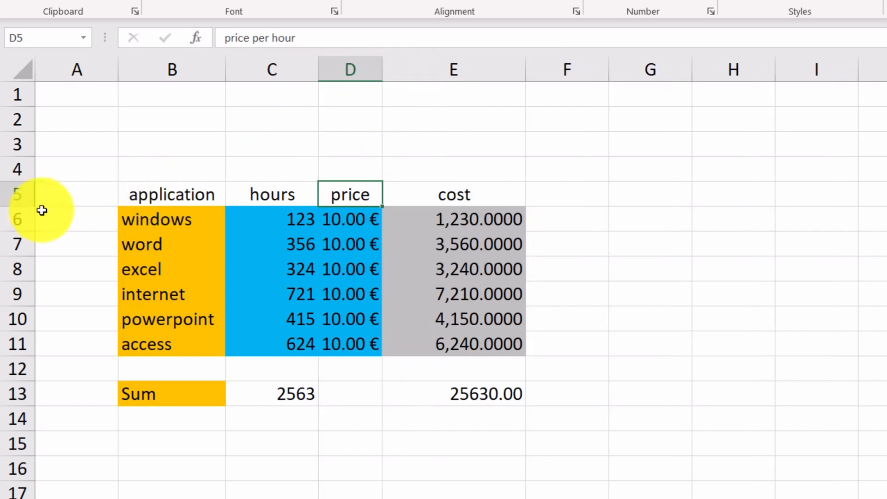
left_click_drag(27, 208, 20, 250)
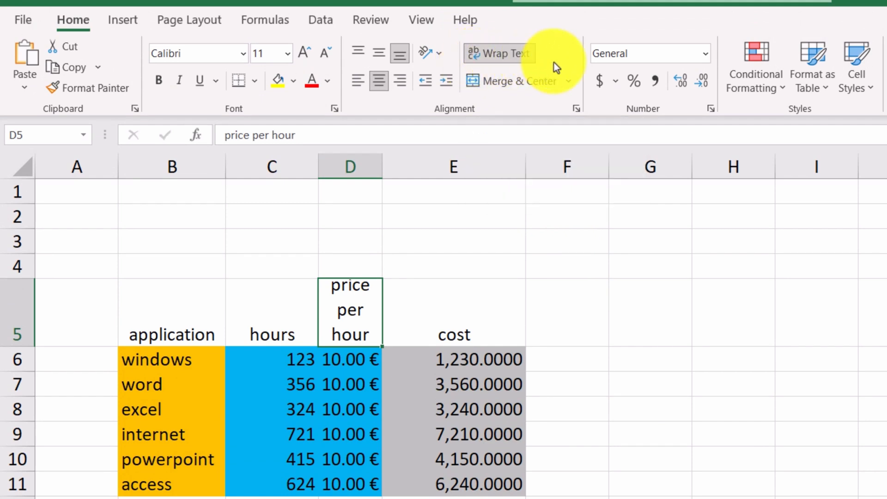
left_click(511, 54)
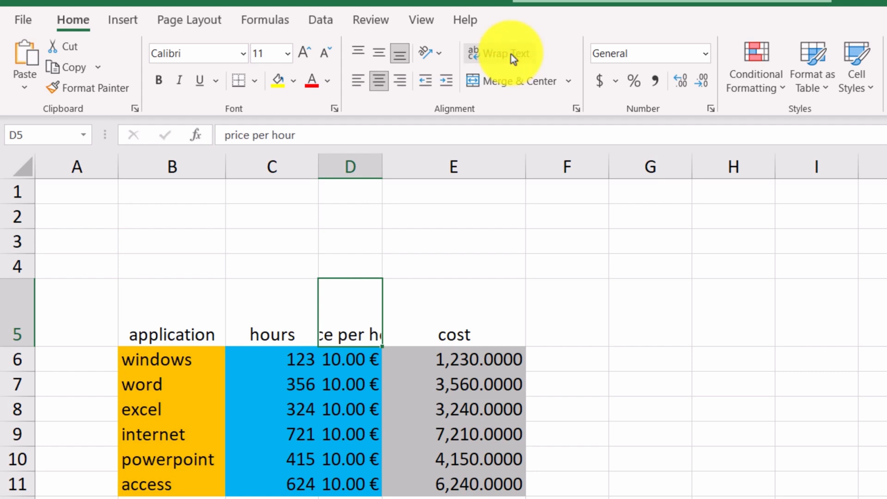
left_click(511, 54)
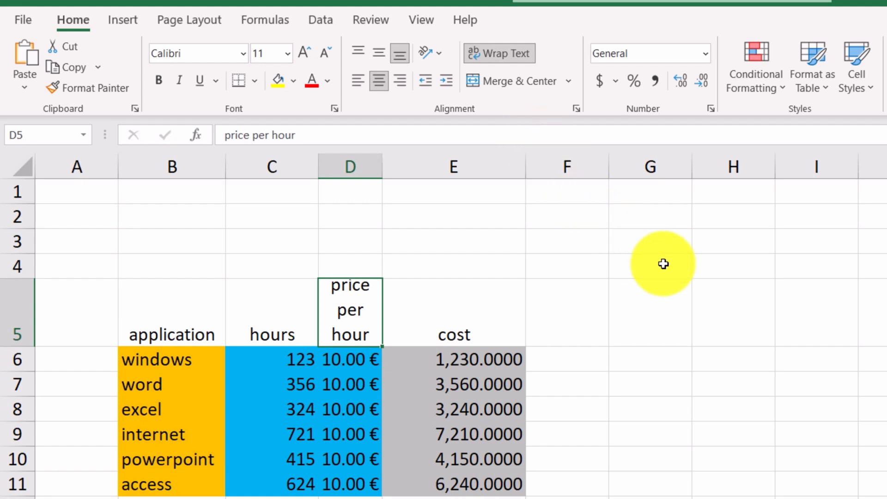
Step: Enter "price", "per" and "hour" in cell G5 on three separate lines using manual line breaks
left_click(669, 303)
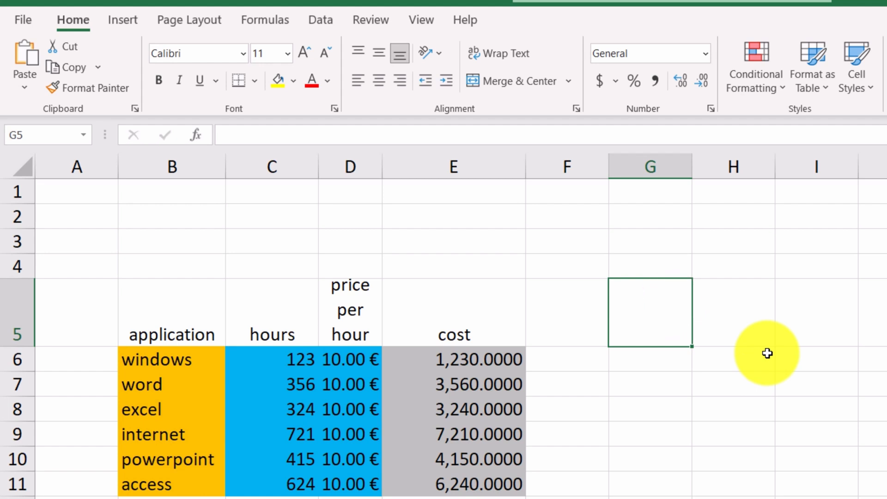
type("price")
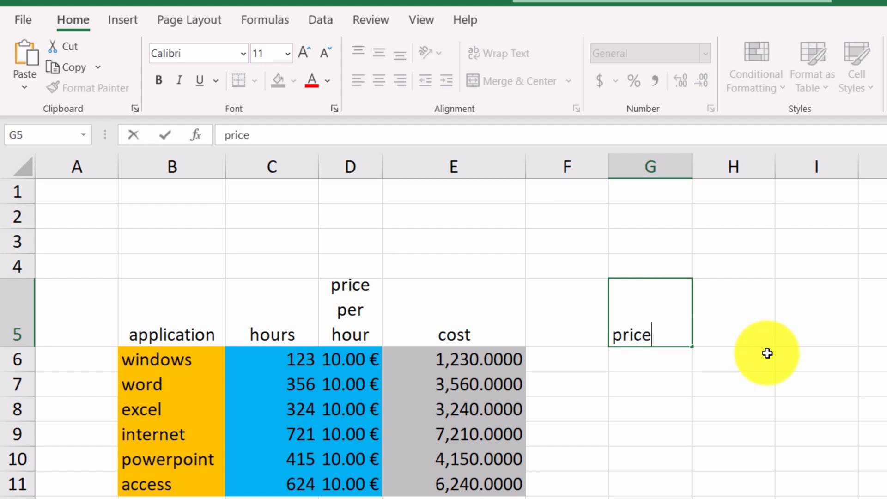
key("alt")
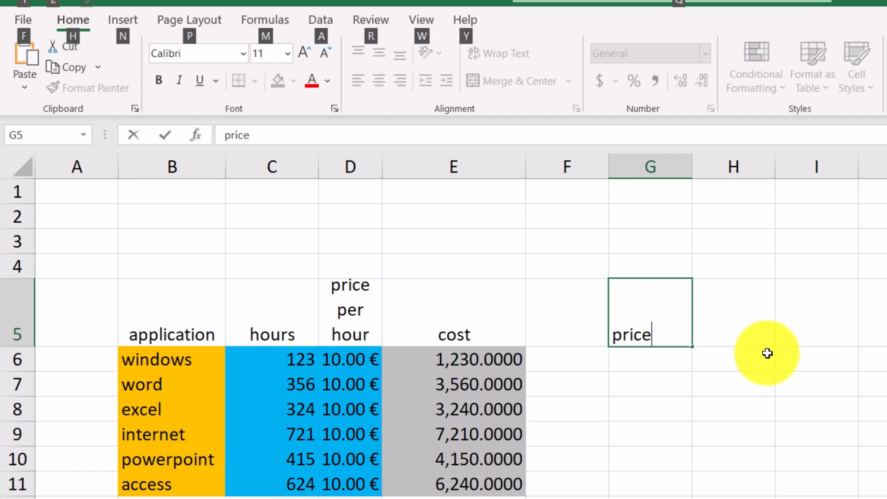
key("alt+Return")
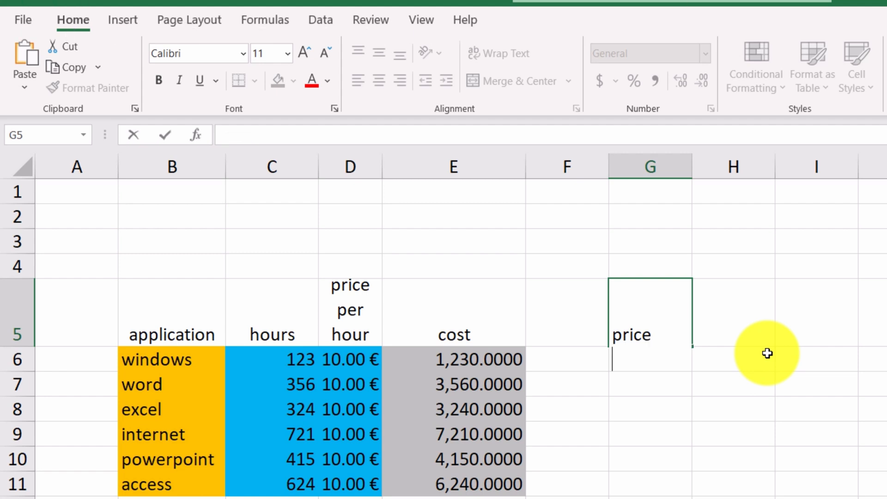
type("per")
key("alt+Return")
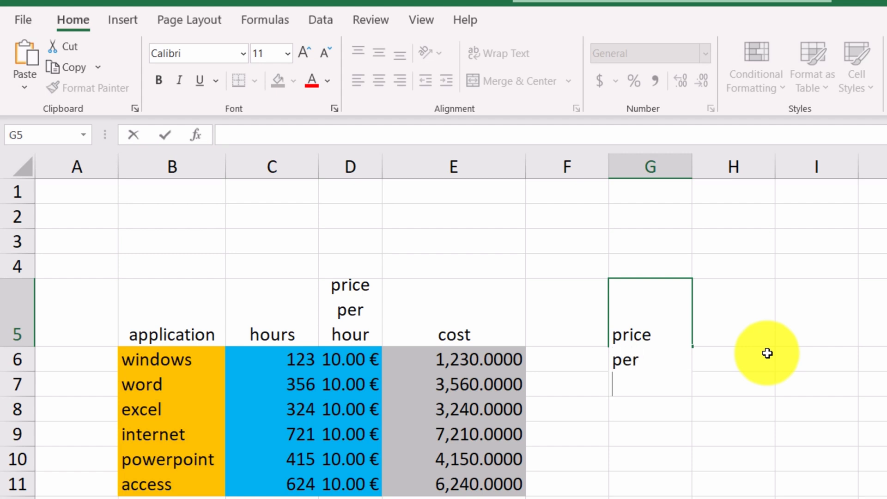
type("hour")
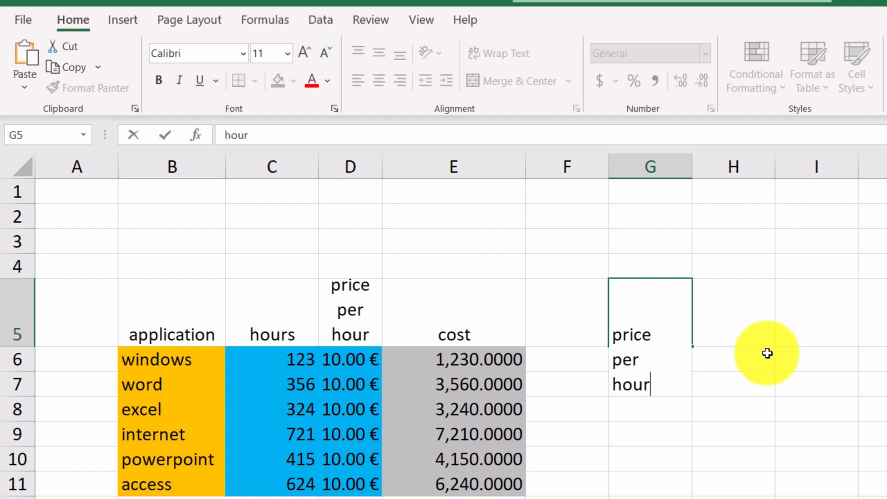
key("Return")
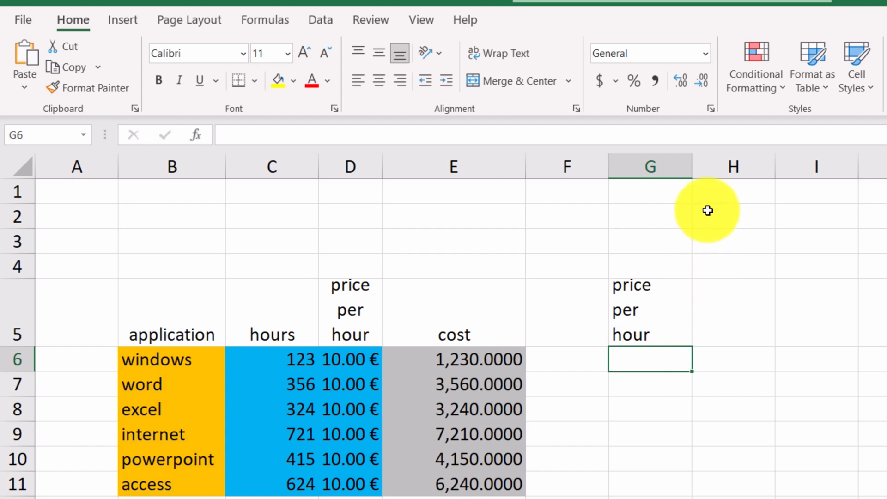
Step: Widen columns G and D to compare the manual line breaks with the wrapped header
left_click_drag(691, 172, 792, 222)
left_click_drag(383, 162, 512, 184)
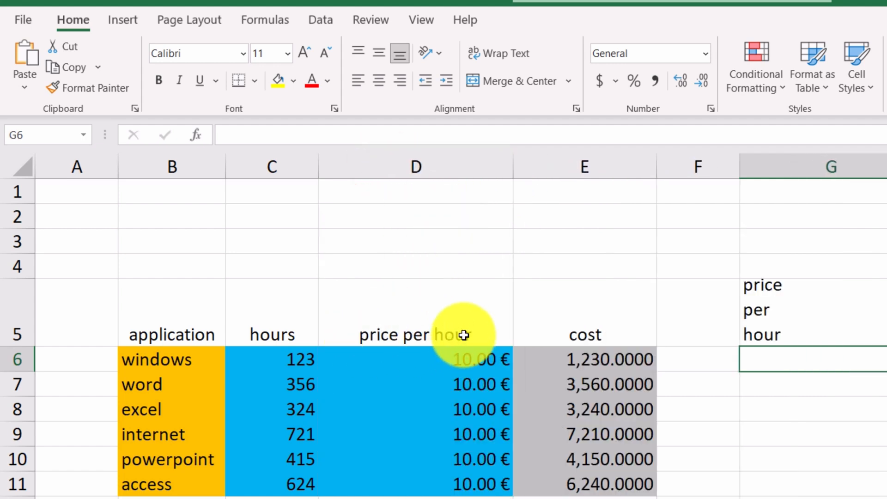